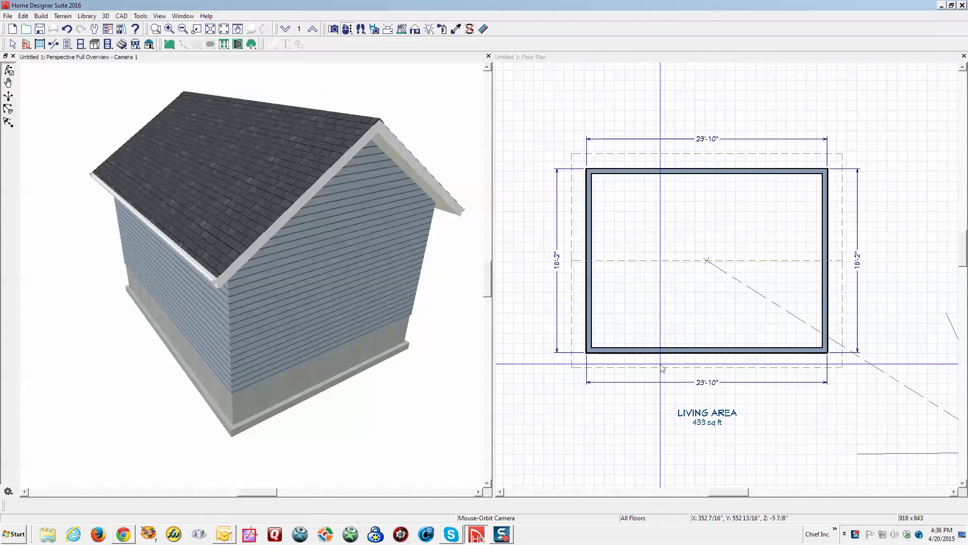
# Set the lower horizontal wall's roof pitch to 32 in 12 and enable an upper pitch of 8 in 12.
pyautogui.click(681, 342)
pyautogui.press('space')
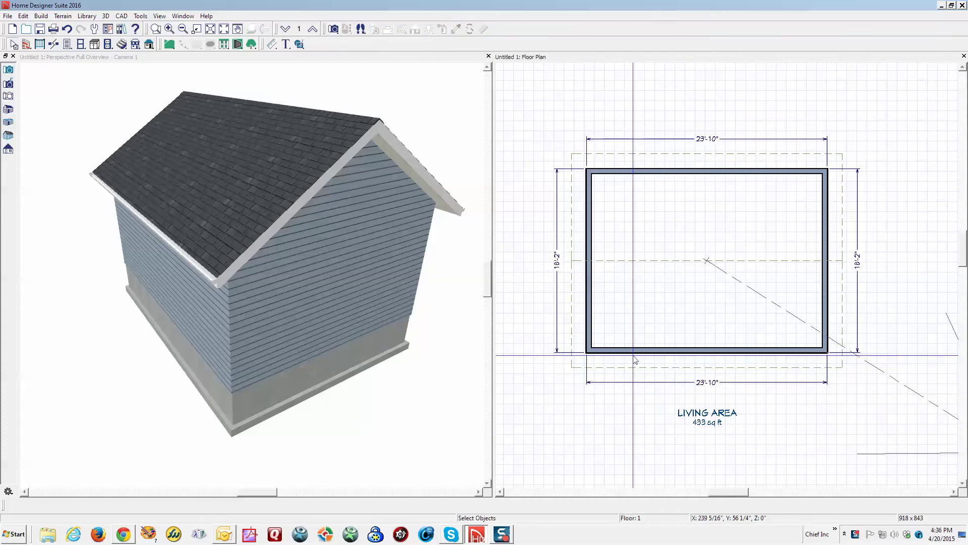
pyautogui.click(637, 351)
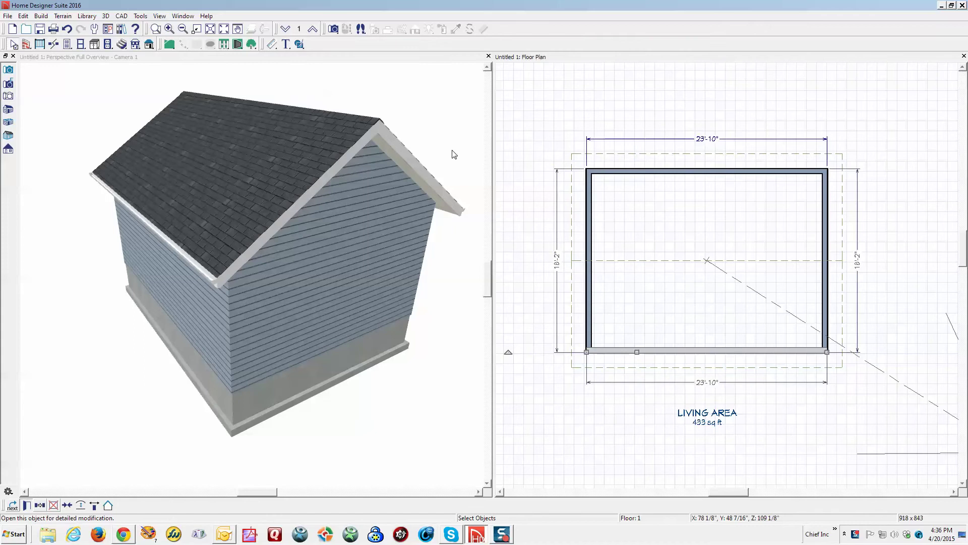
pyautogui.click(308, 157)
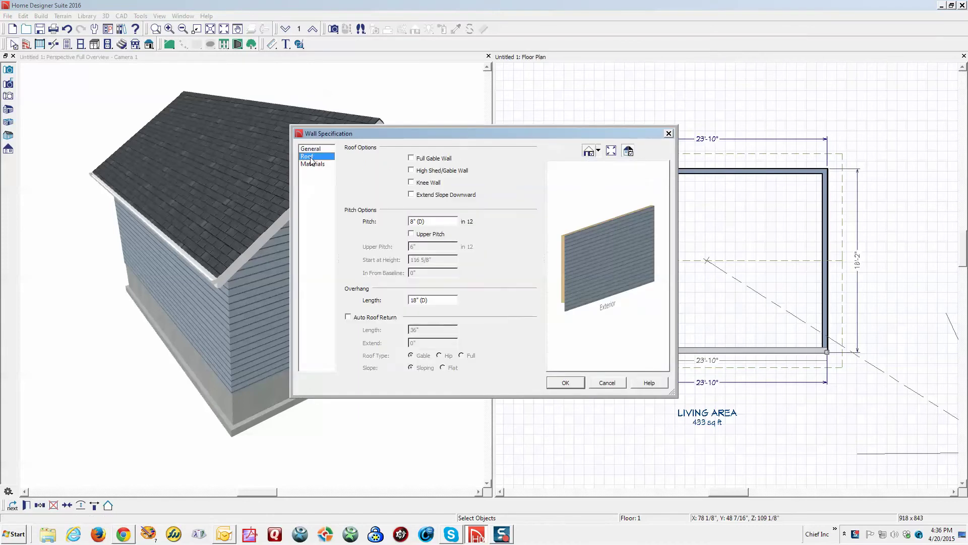
pyautogui.click(442, 222)
pyautogui.write('32')
pyautogui.click(414, 235)
pyautogui.click(437, 248)
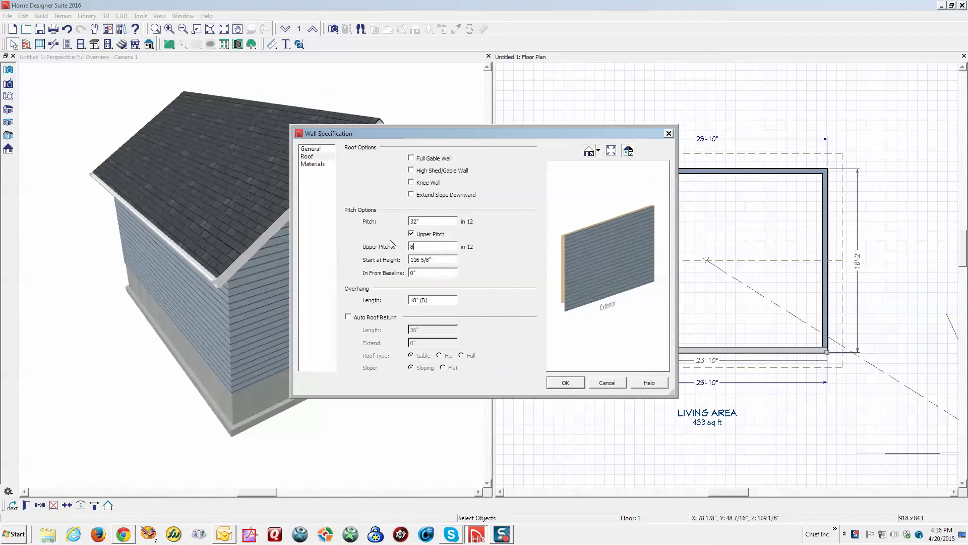
pyautogui.press('Tab')
pyautogui.click(560, 385)
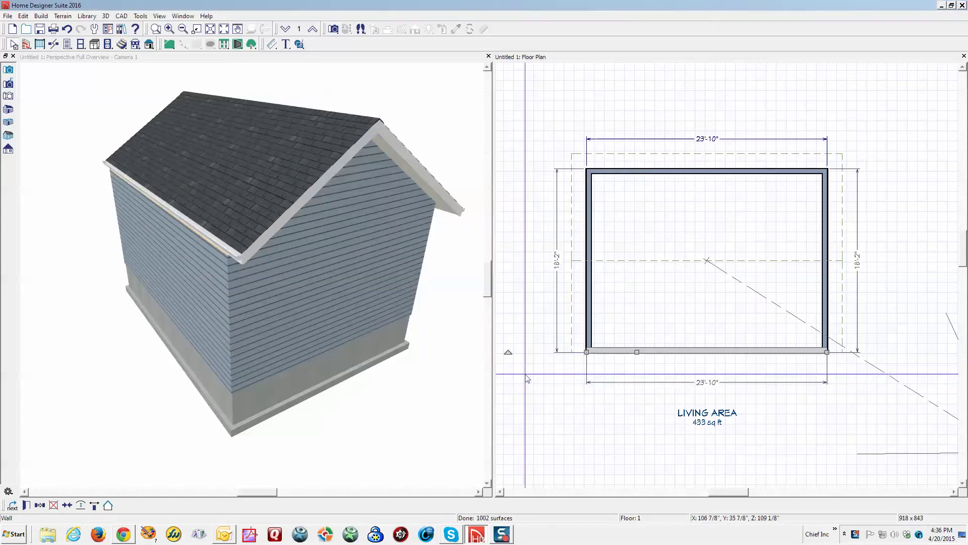
# Set the upper horizontal wall's roof pitch to 32 in 12 and enable an upper pitch matching the lower wall's.
pyautogui.rightClick(688, 171)
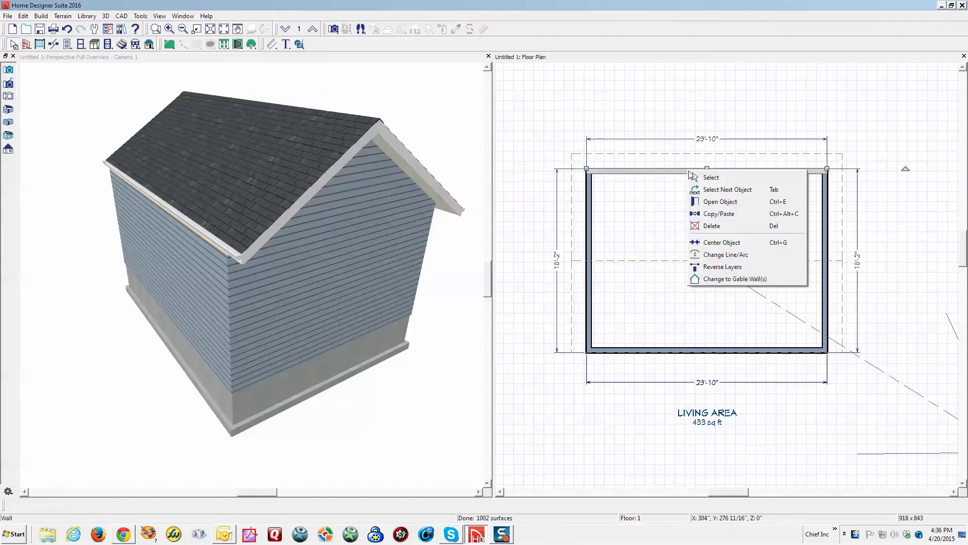
pyautogui.click(711, 201)
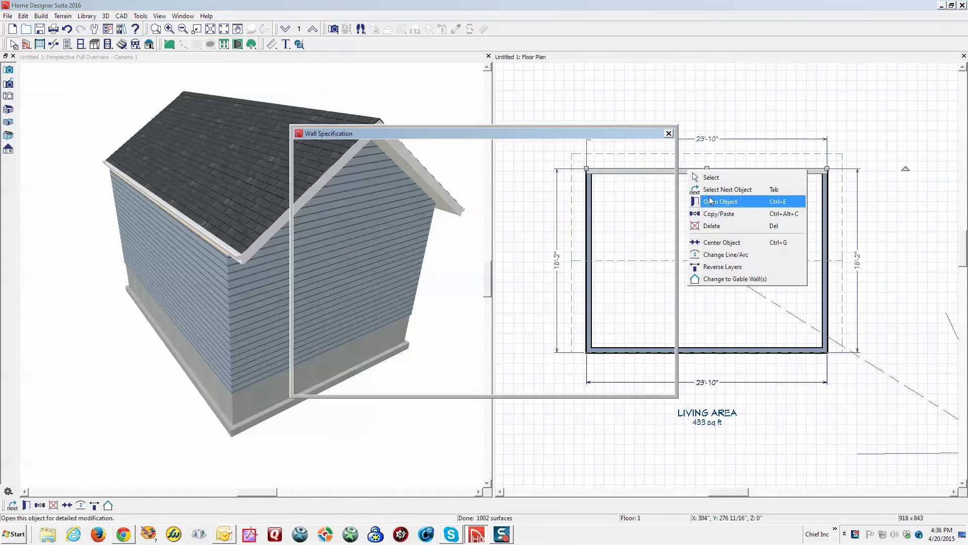
pyautogui.click(315, 158)
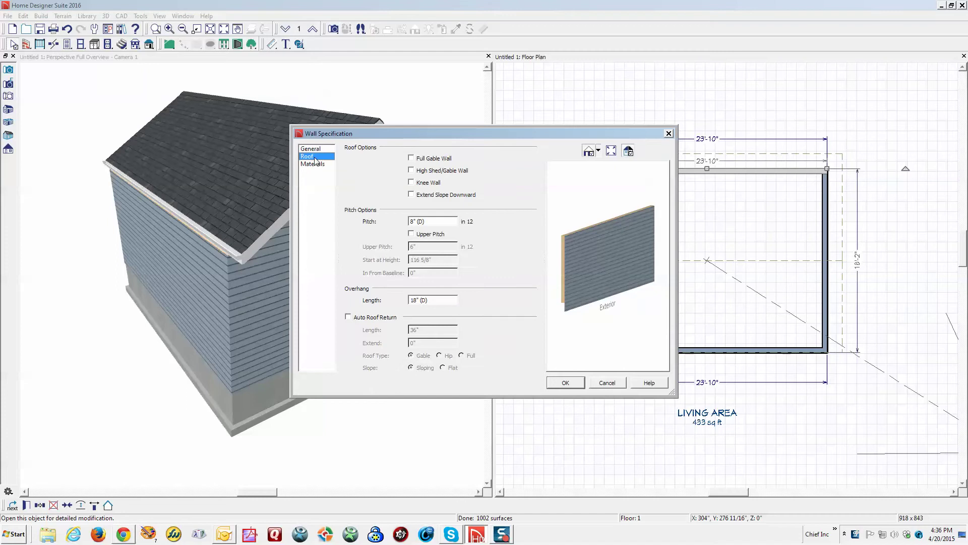
pyautogui.click(443, 219)
pyautogui.write('32')
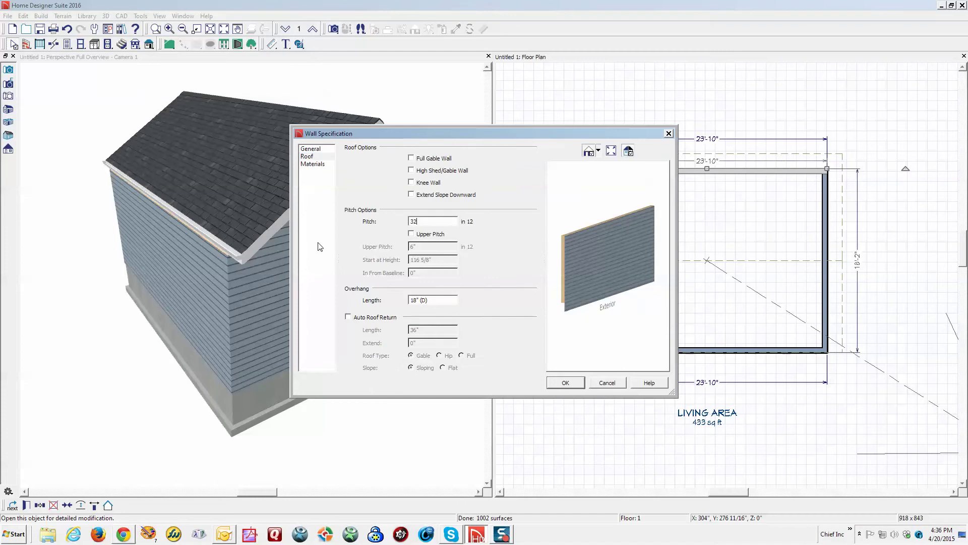
pyautogui.click(421, 235)
pyautogui.press('Tab')
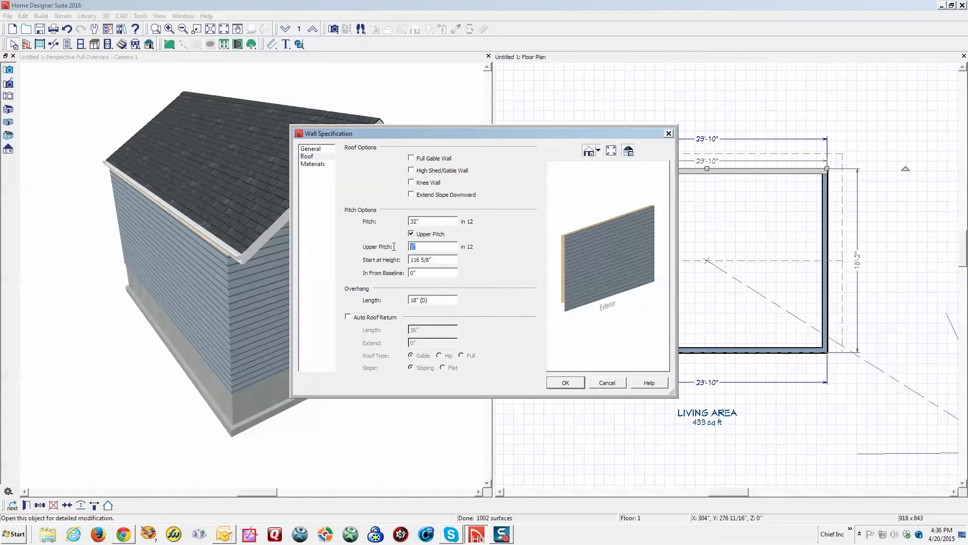
pyautogui.write('6')
pyautogui.click(564, 383)
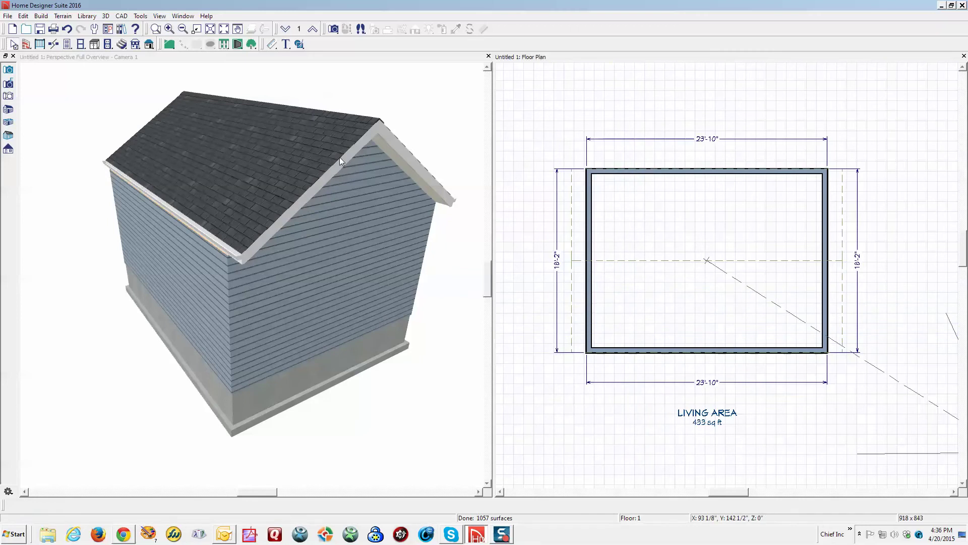
# Start the lower wall's upper roof pitch 12" in from the baseline.
pyautogui.scroll(-2, 577, 237)
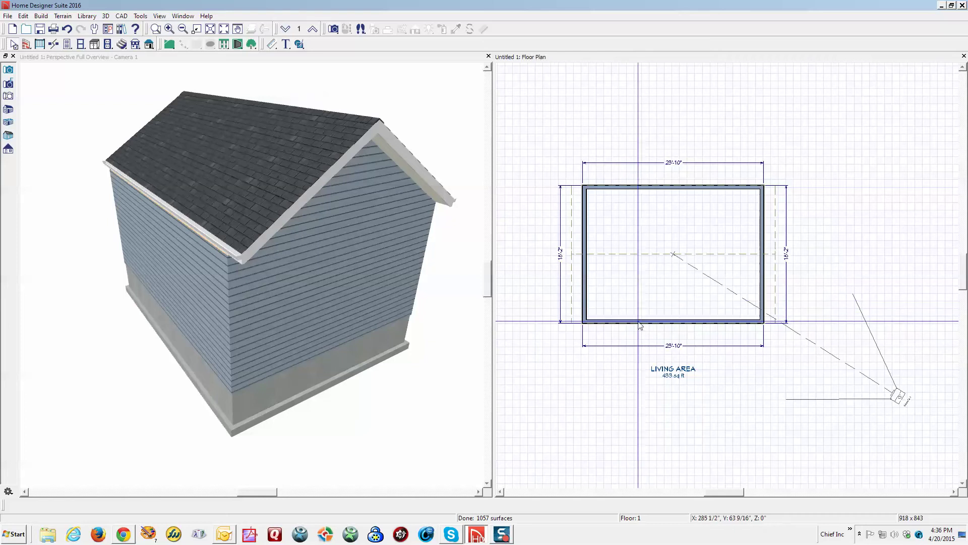
pyautogui.click(647, 322)
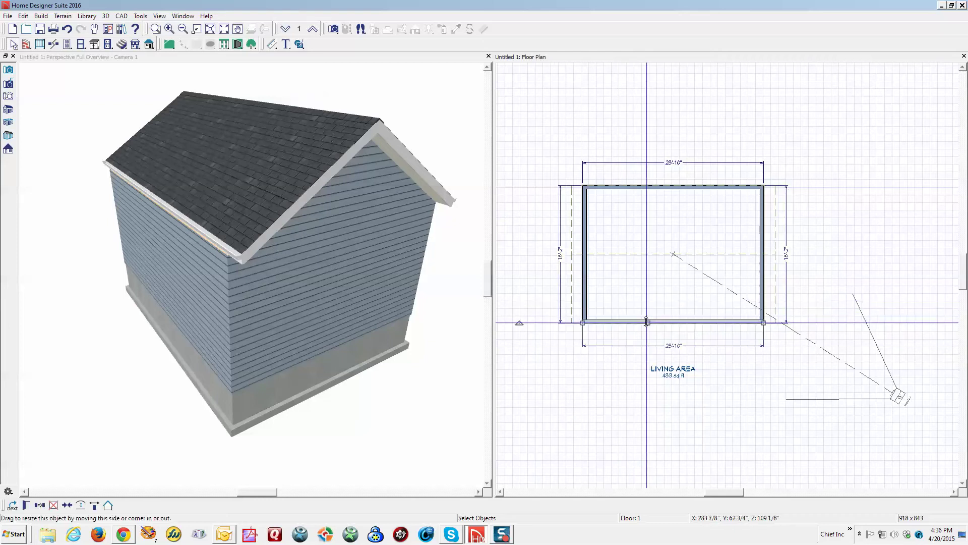
pyautogui.click(39, 505)
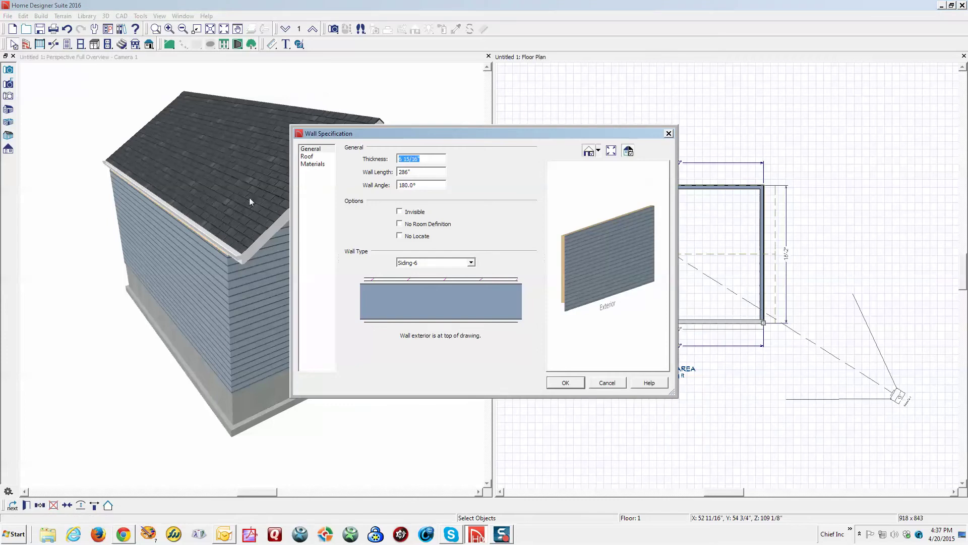
pyautogui.click(307, 156)
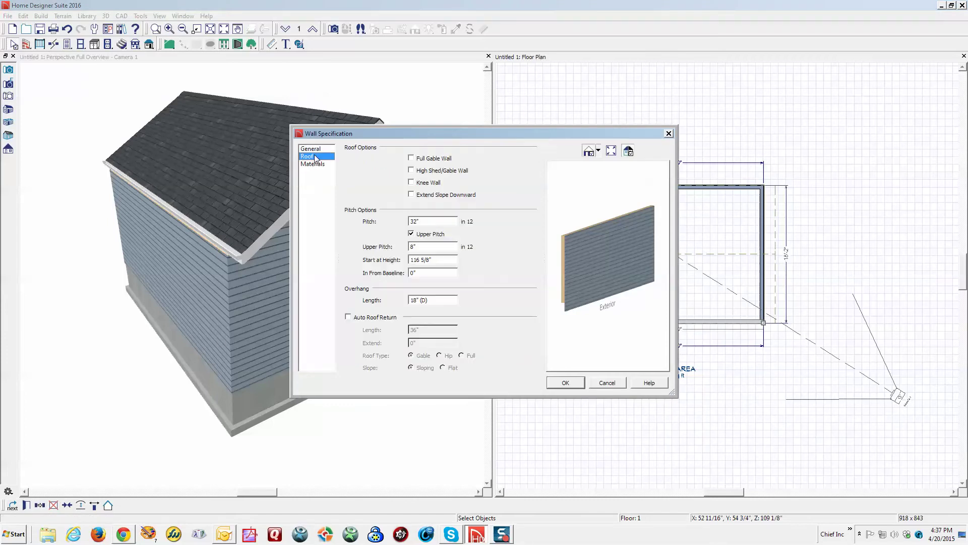
pyautogui.click(424, 272)
pyautogui.write('12')
pyautogui.click(565, 382)
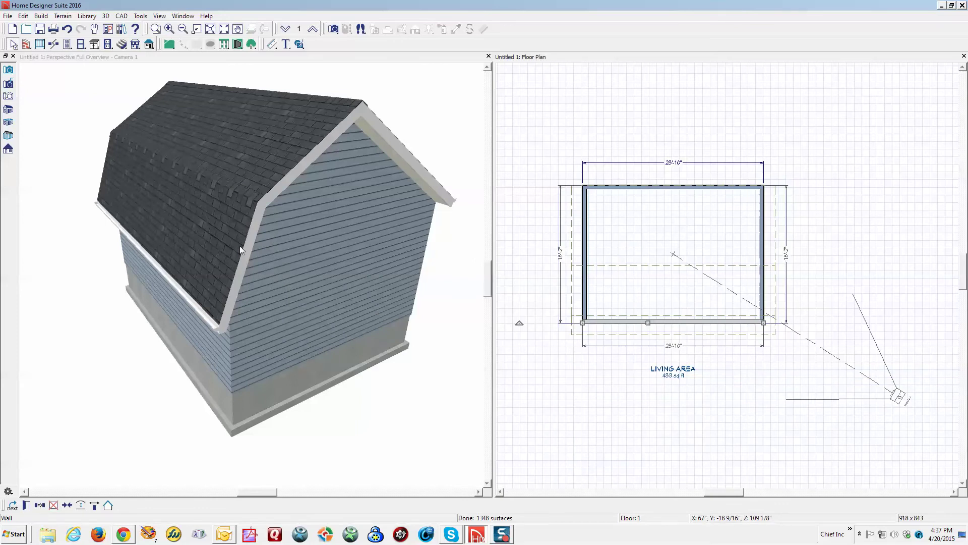
# Add an end-to-end dimension from the outer face of the lower wall's main layer to the roof pitch-break line.
pyautogui.click(876, 228)
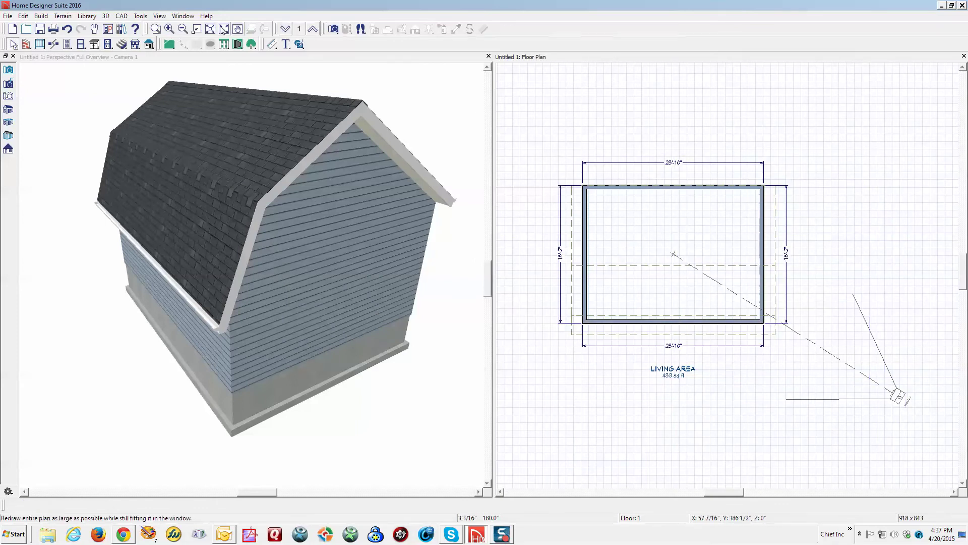
pyautogui.click(157, 29)
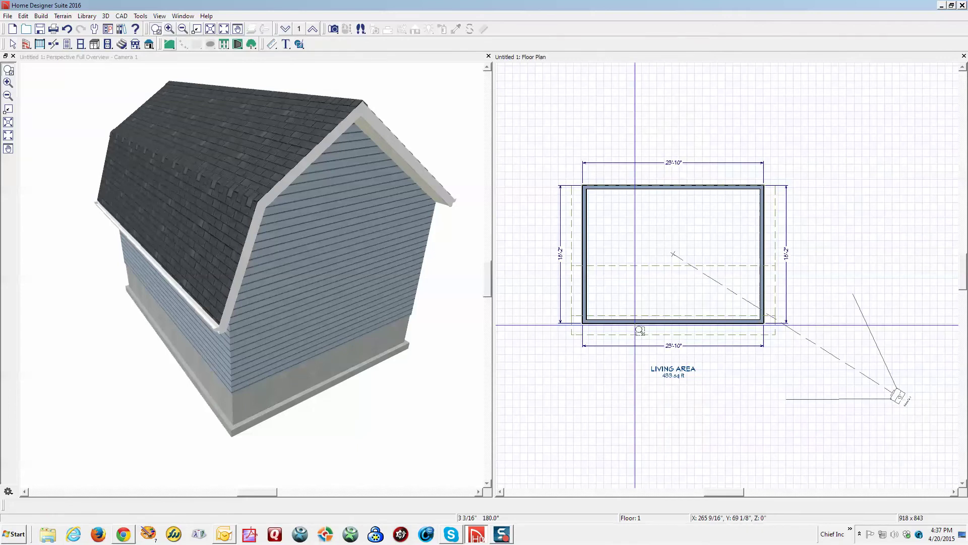
pyautogui.moveTo(631, 301); pyautogui.dragTo(684, 329)
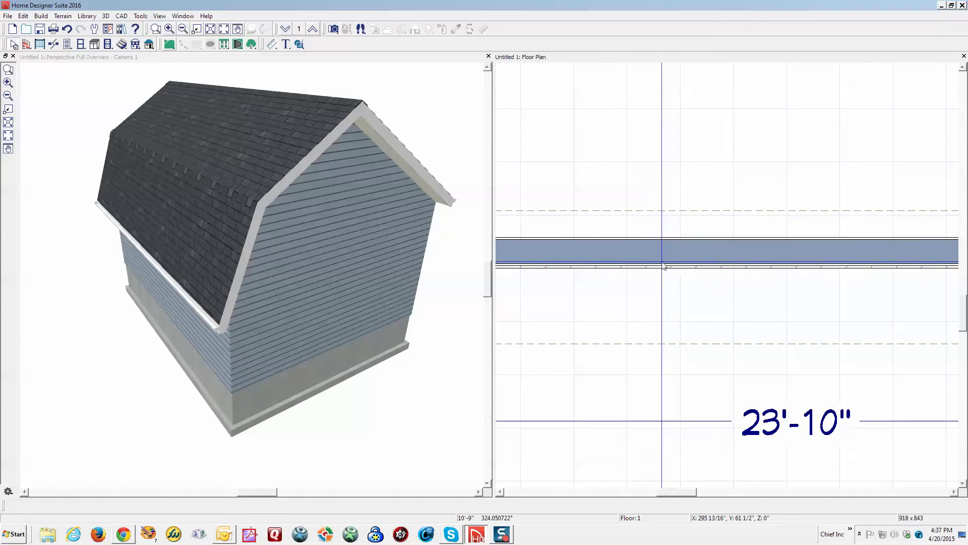
pyautogui.scroll(-5, 684, 269)
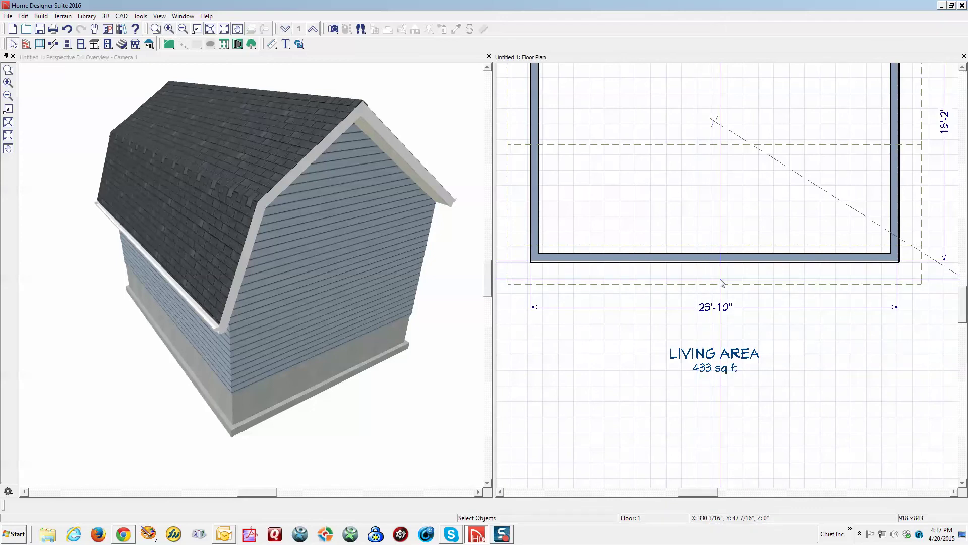
pyautogui.scroll(4, 716, 289)
pyautogui.scroll(2, 720, 269)
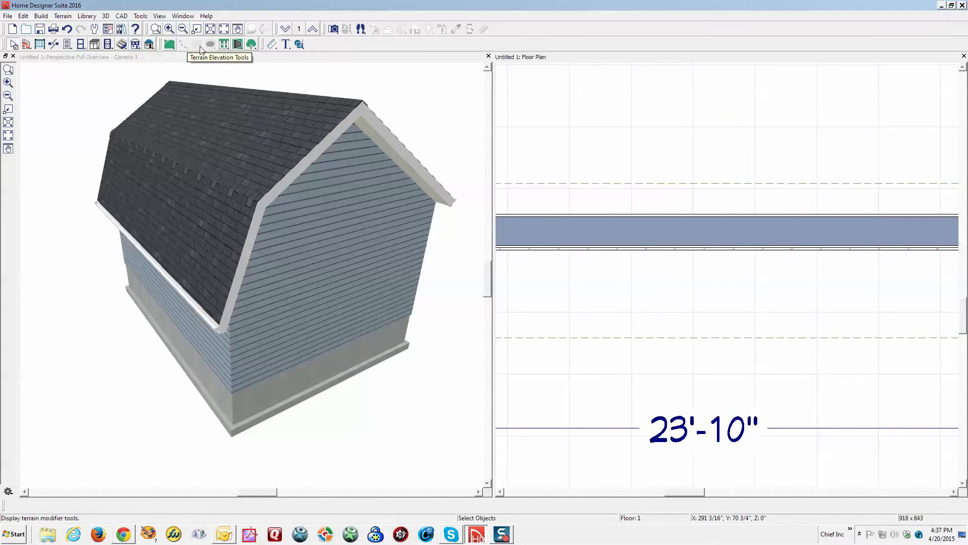
pyautogui.click(273, 46)
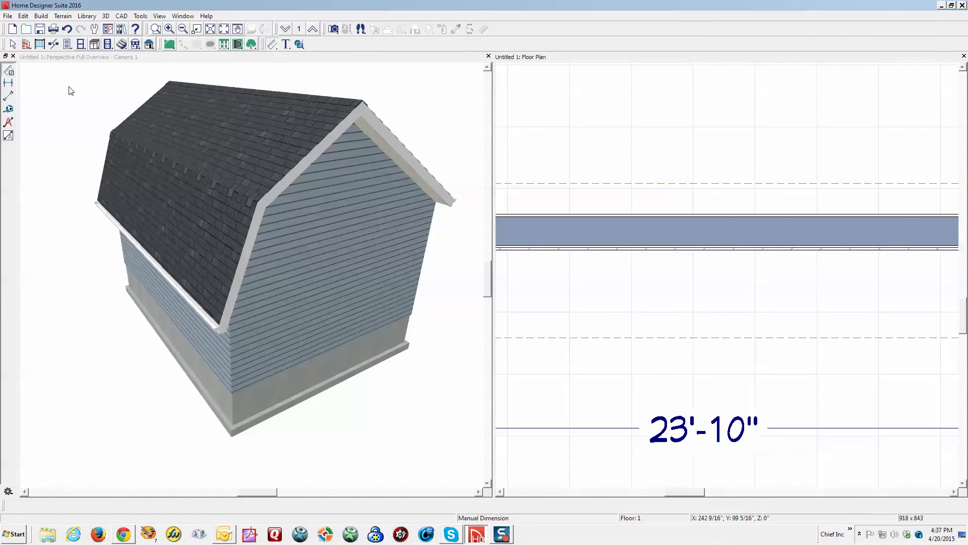
pyautogui.click(9, 83)
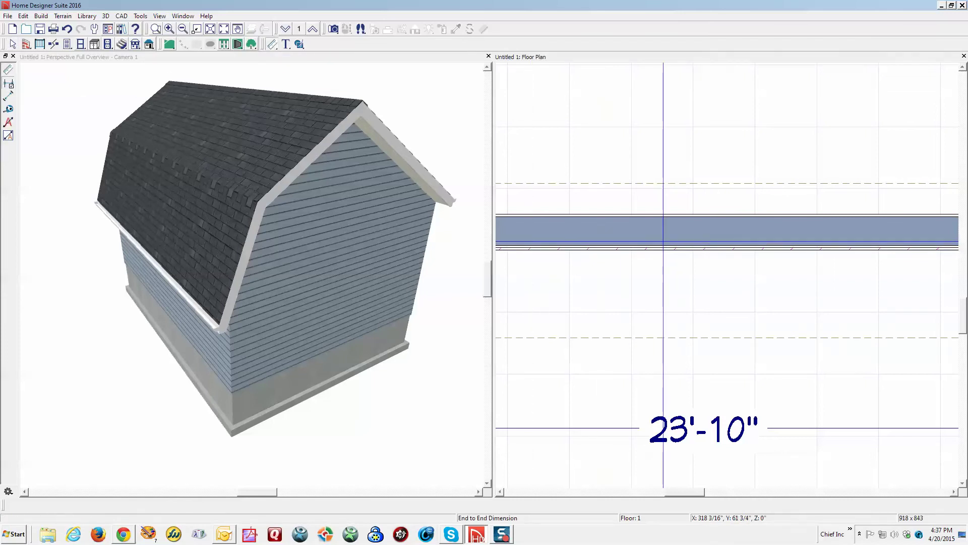
pyautogui.moveTo(667, 246); pyautogui.dragTo(707, 200)
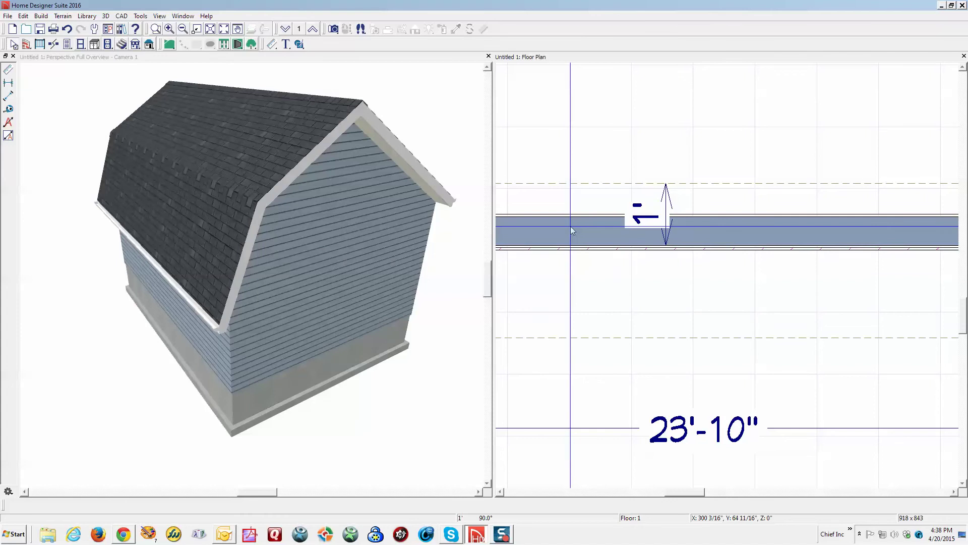
# Rebuild the roof with both the eave overhang and the gable overhang set to 8".
pyautogui.click(604, 235)
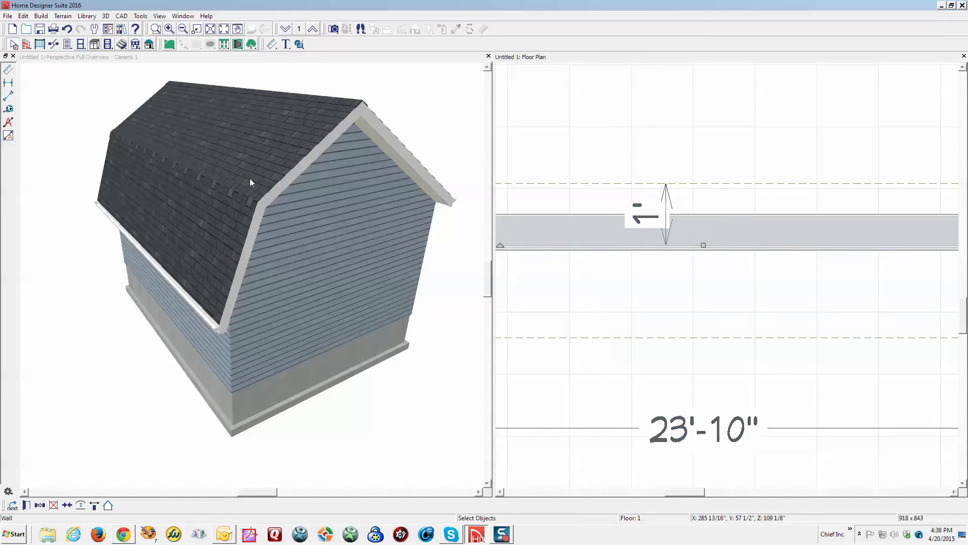
pyautogui.click(43, 18)
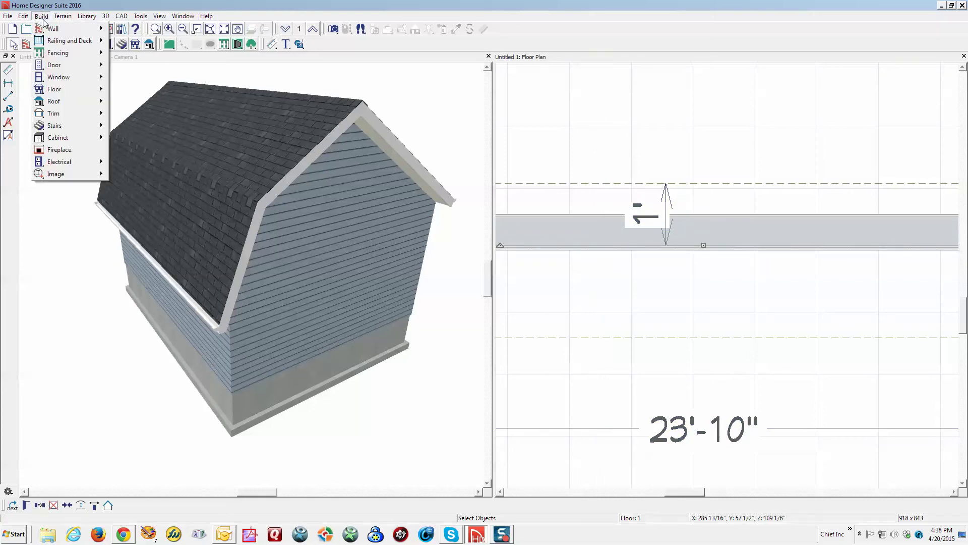
pyautogui.click(43, 18)
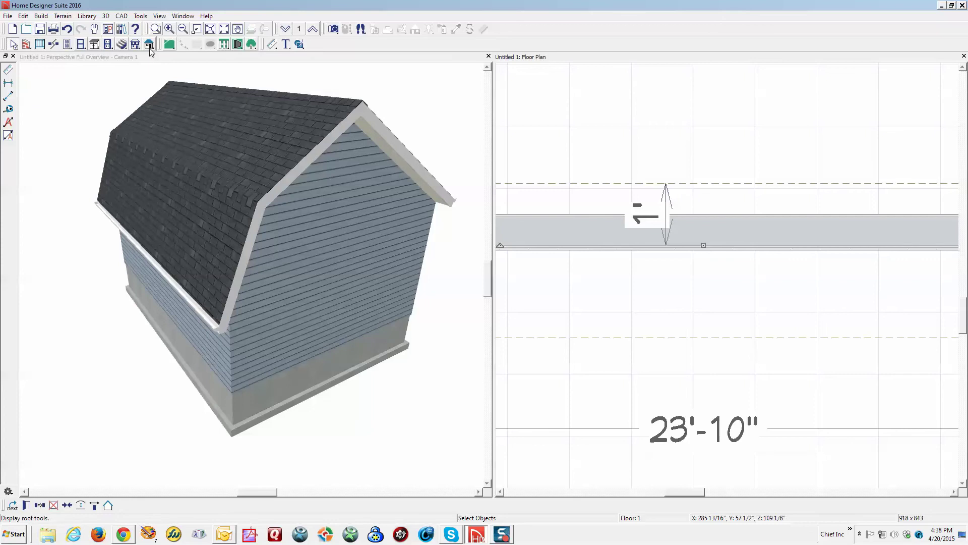
pyautogui.click(150, 45)
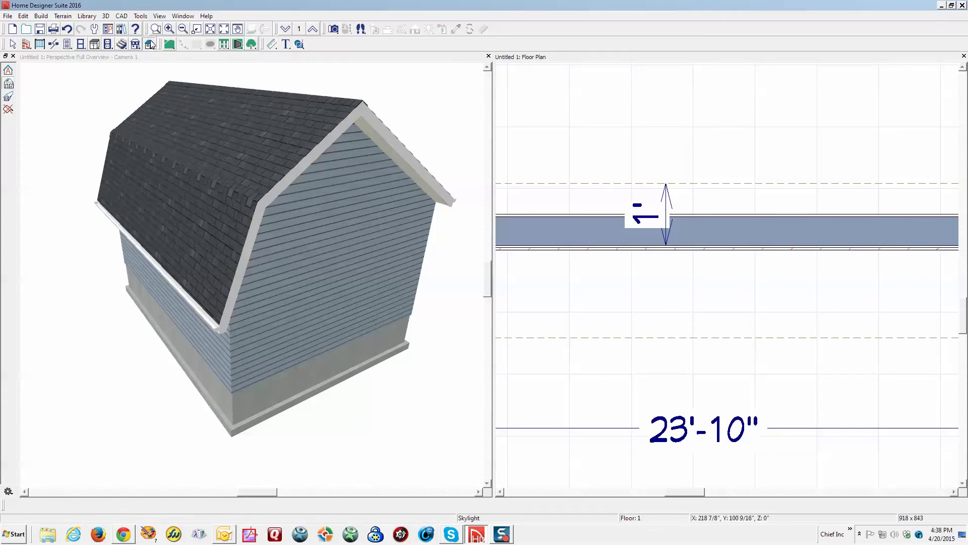
pyautogui.click(9, 71)
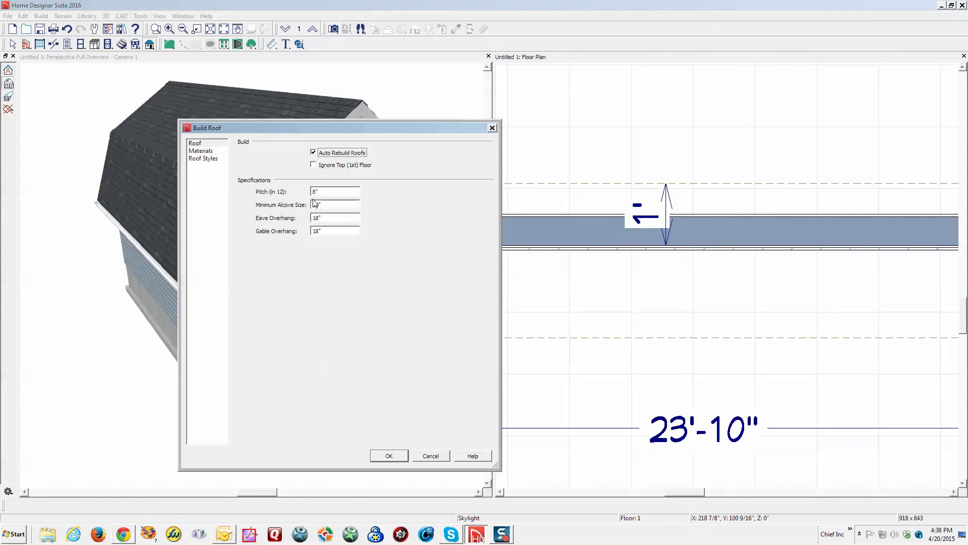
pyautogui.doubleClick(318, 218)
pyautogui.write('8')
pyautogui.press('Tab')
pyautogui.write('8')
pyautogui.click(386, 456)
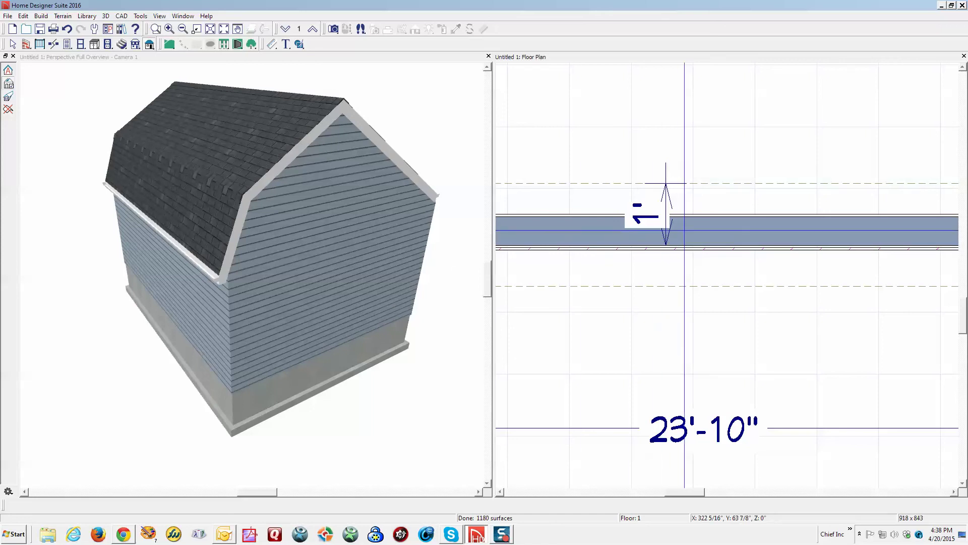
# Set the lower wall's upper roof pitch to start 24" in from the baseline.
pyautogui.click(687, 235)
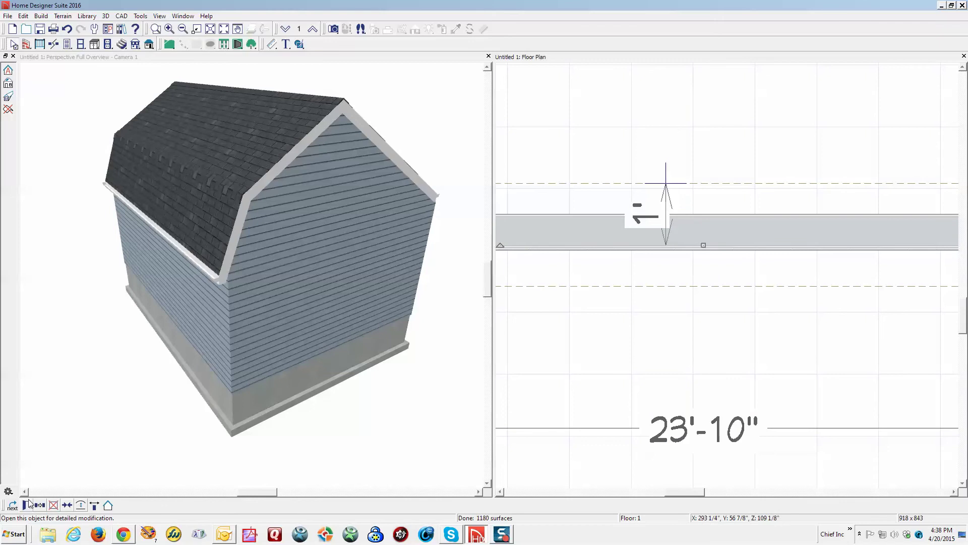
pyautogui.doubleClick(658, 242)
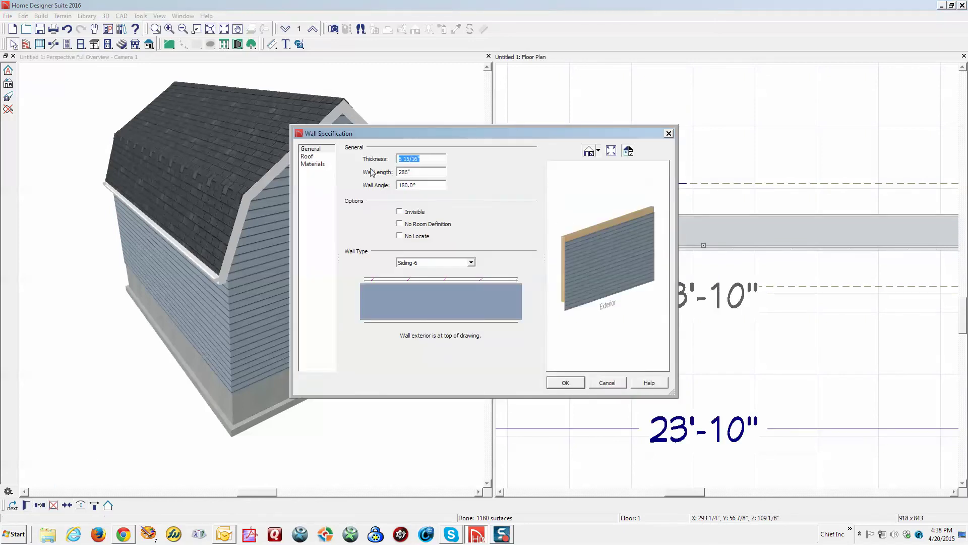
pyautogui.click(307, 156)
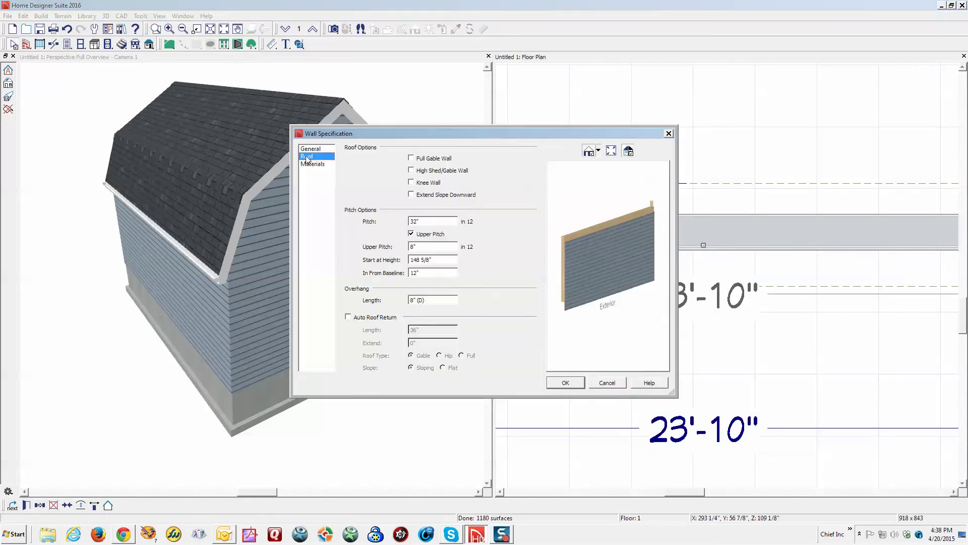
pyautogui.click(441, 272)
pyautogui.write('24')
pyautogui.click(565, 382)
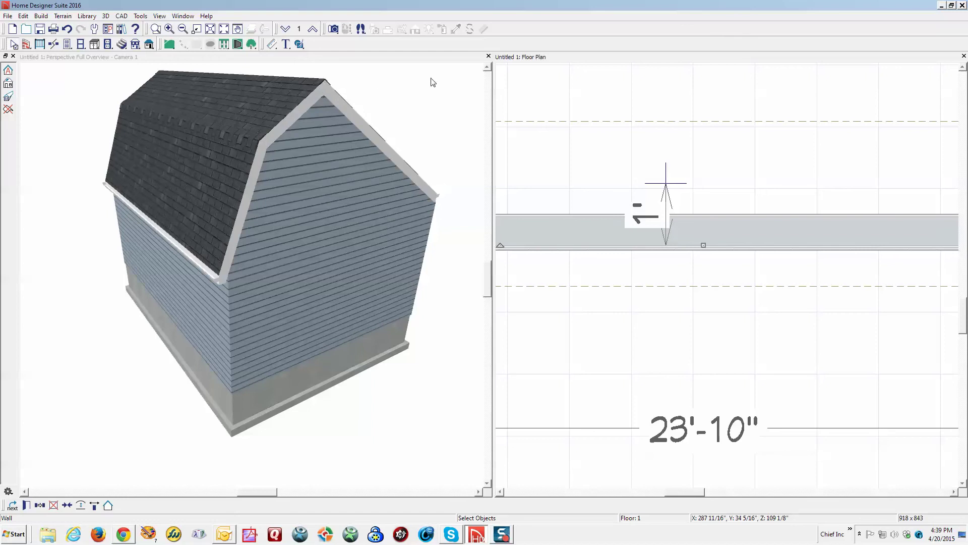
pyautogui.click(488, 67)
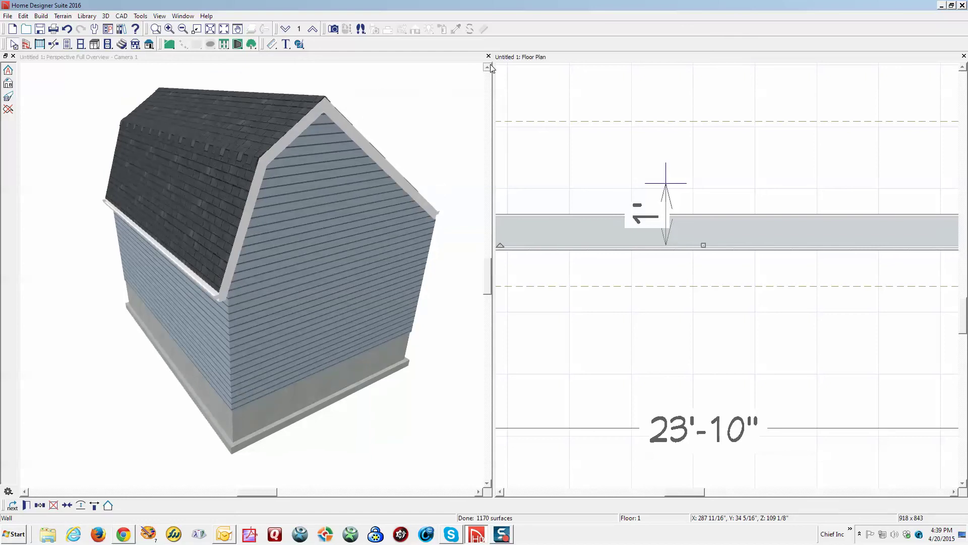
# Set the upper wall's upper roof pitch to start 24" in from the baseline.
pyautogui.click(890, 166)
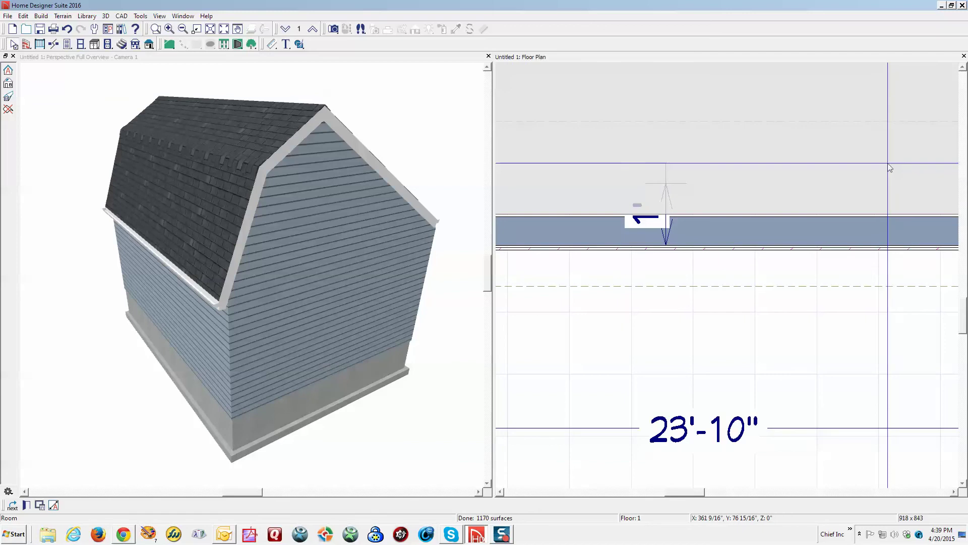
pyautogui.scroll(-5, 890, 168)
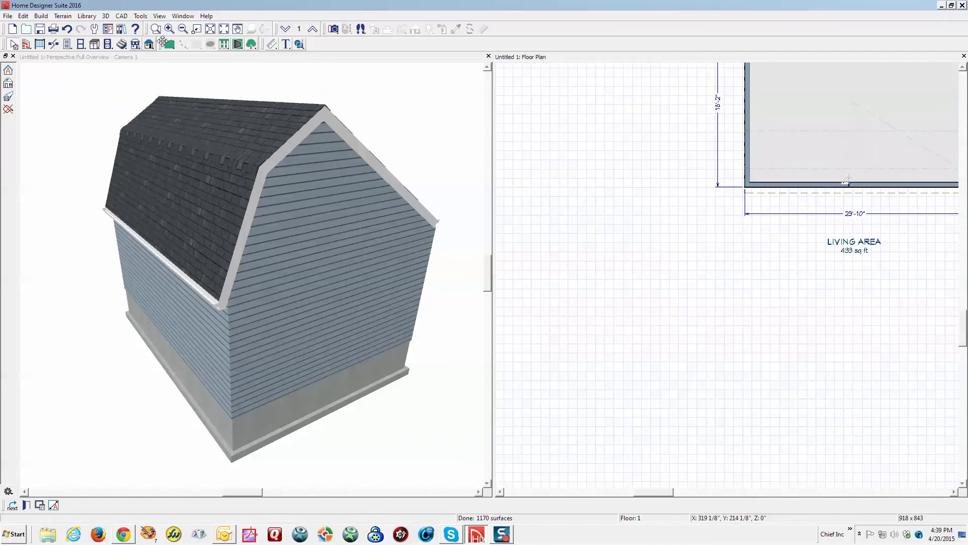
pyautogui.click(225, 30)
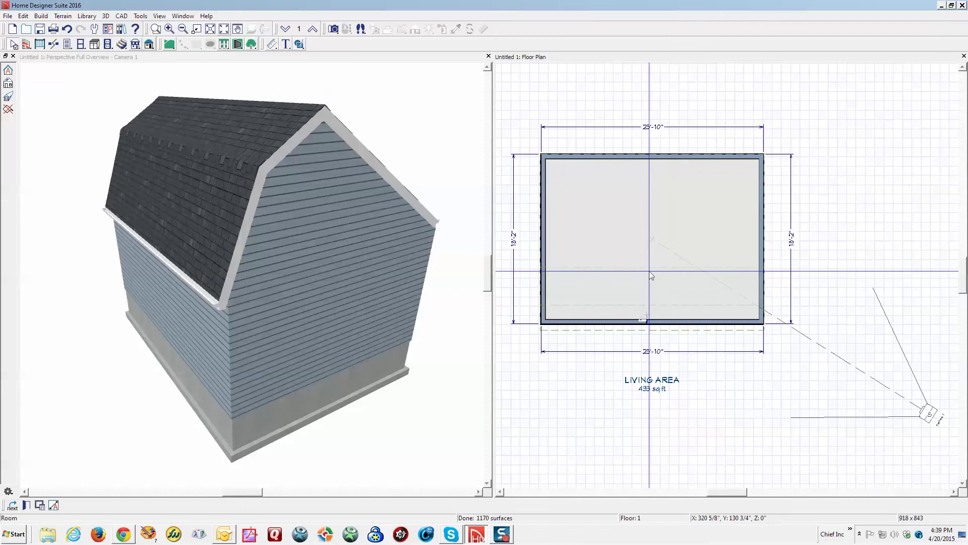
pyautogui.click(656, 146)
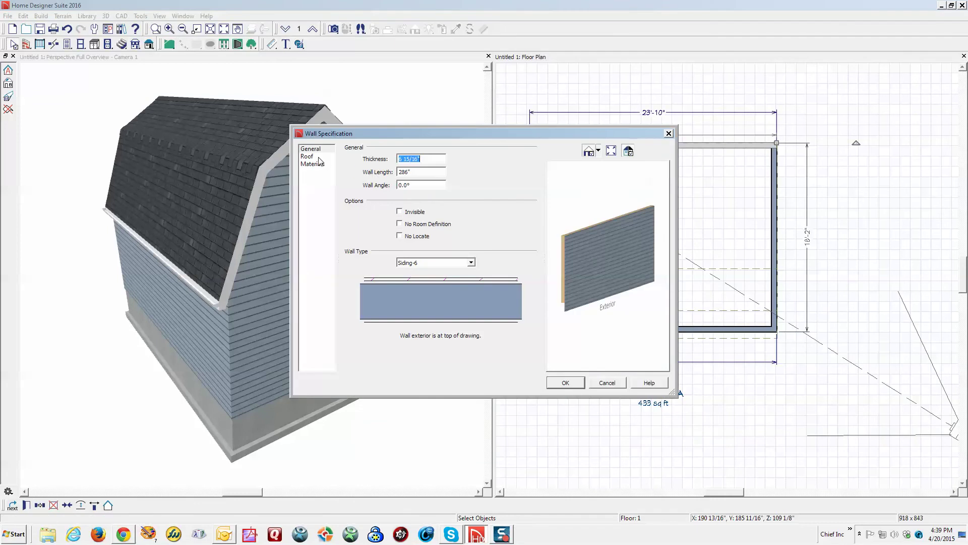
pyautogui.click(308, 157)
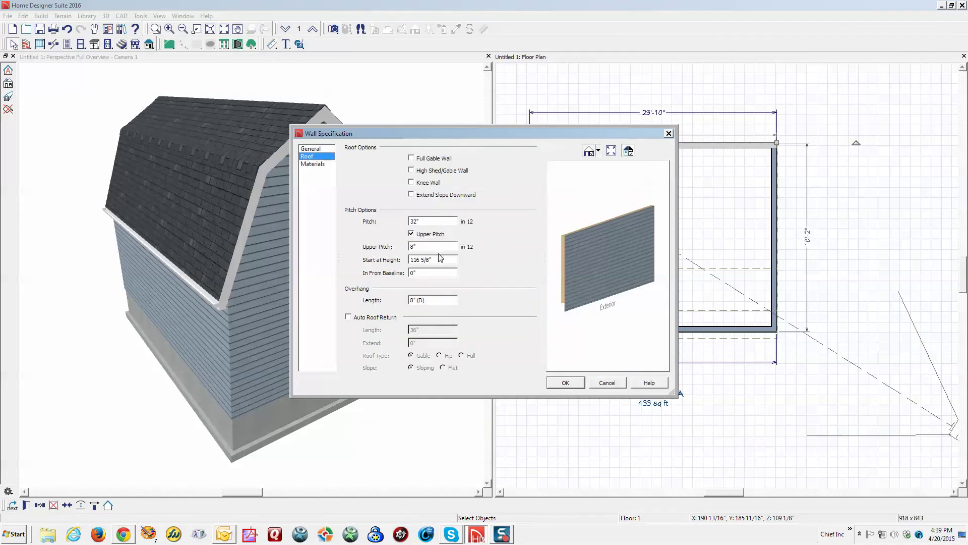
pyautogui.doubleClick(433, 273)
pyautogui.write('24')
pyautogui.click(563, 383)
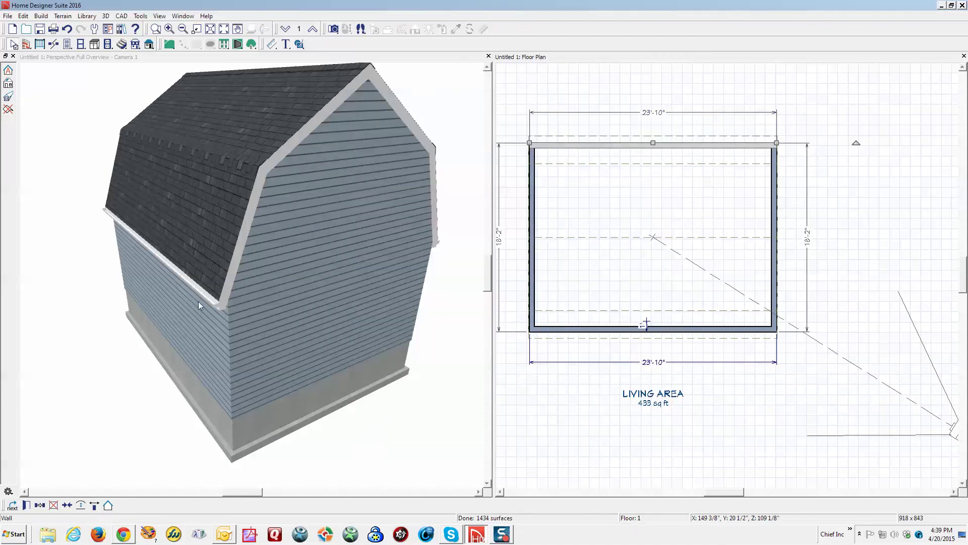
# Examine the eave and gable overhang at the front corner and the overall gambrel profile in the 3D view.
pyautogui.scroll(5, 220, 310)
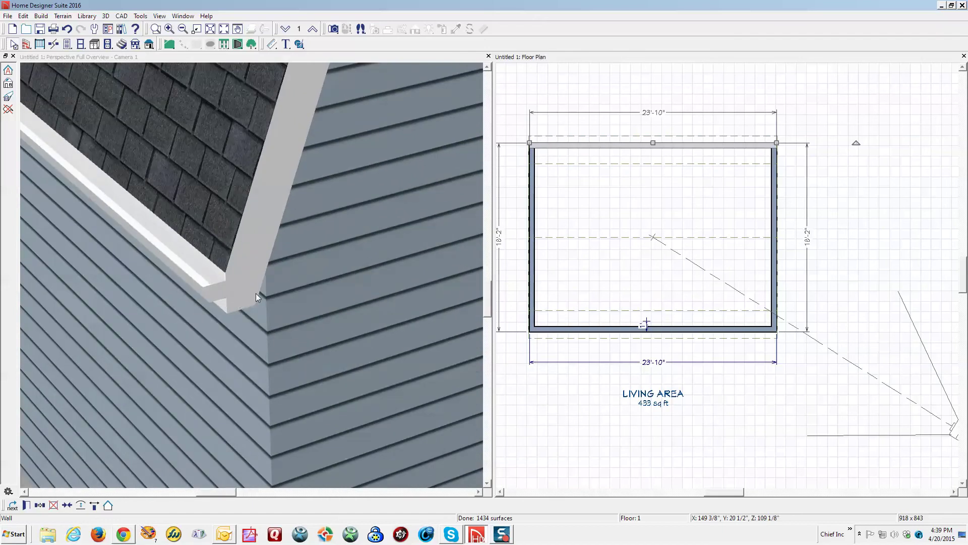
pyautogui.scroll(-5, 256, 292)
pyautogui.scroll(-3, 256, 293)
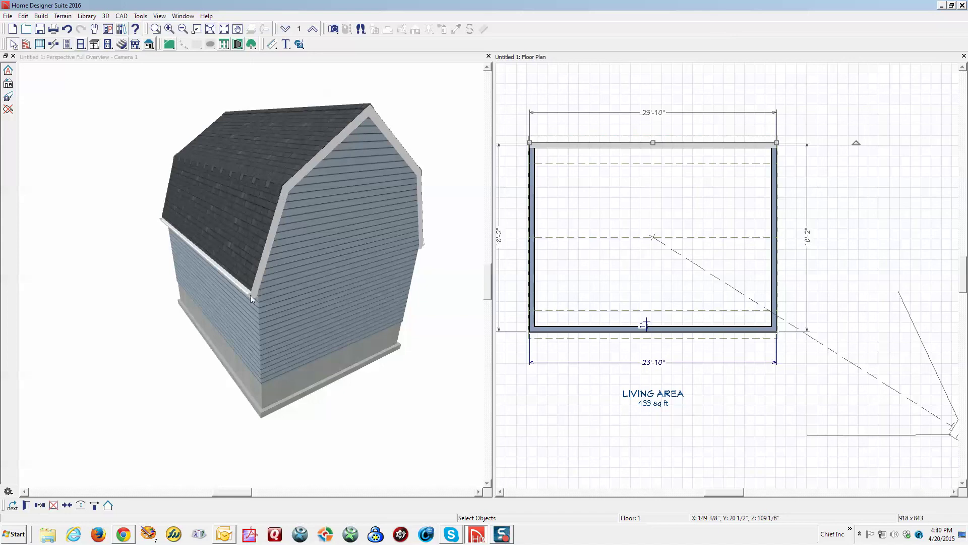
pyautogui.scroll(5, 253, 295)
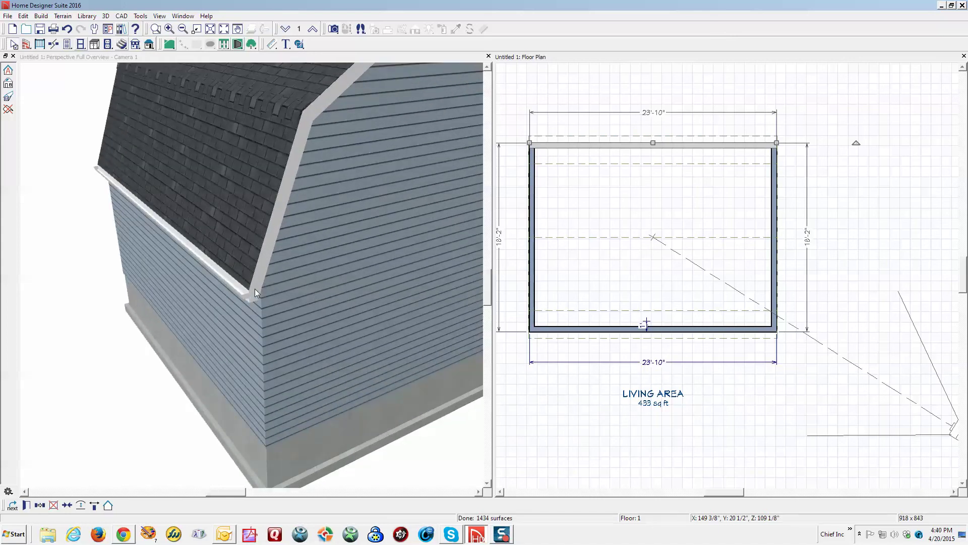
pyautogui.scroll(1, 255, 289)
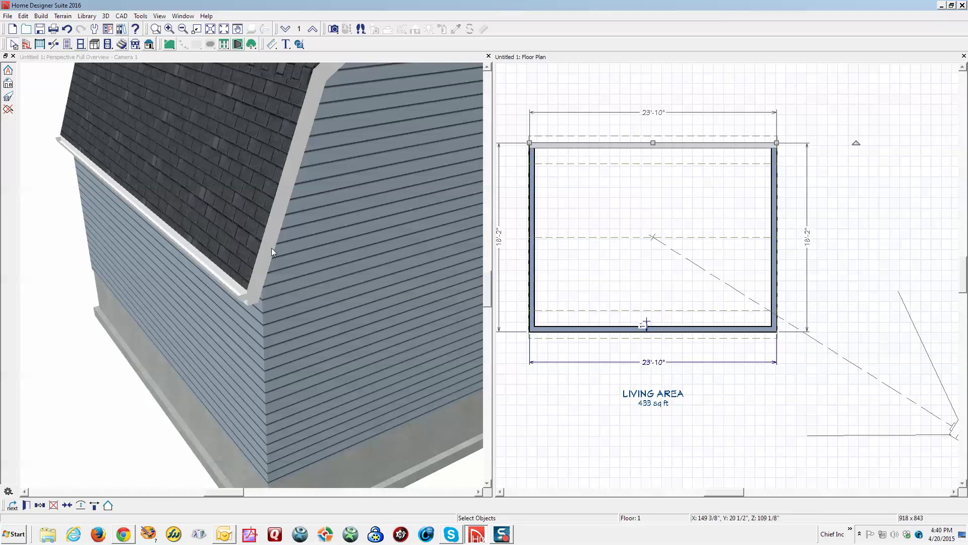
pyautogui.scroll(-5, 271, 247)
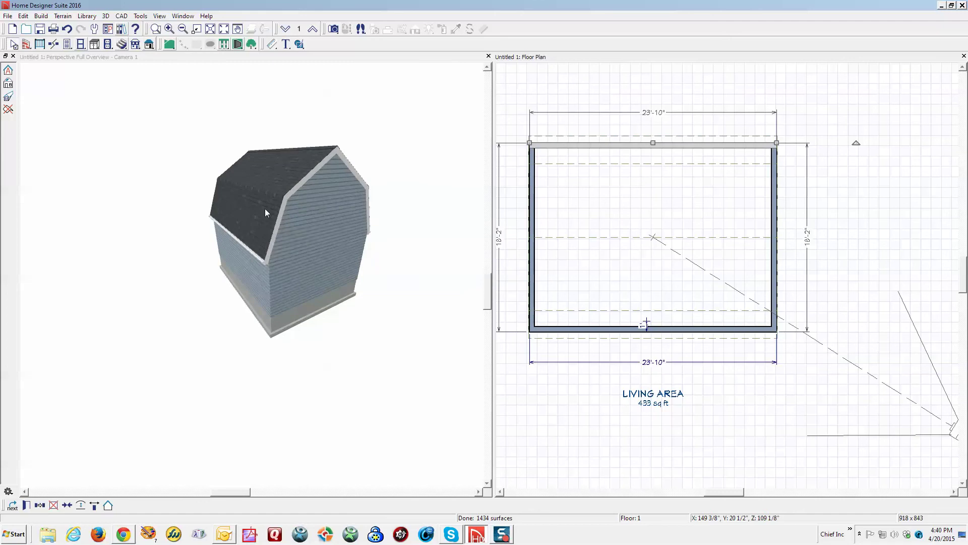
pyautogui.scroll(5, 303, 192)
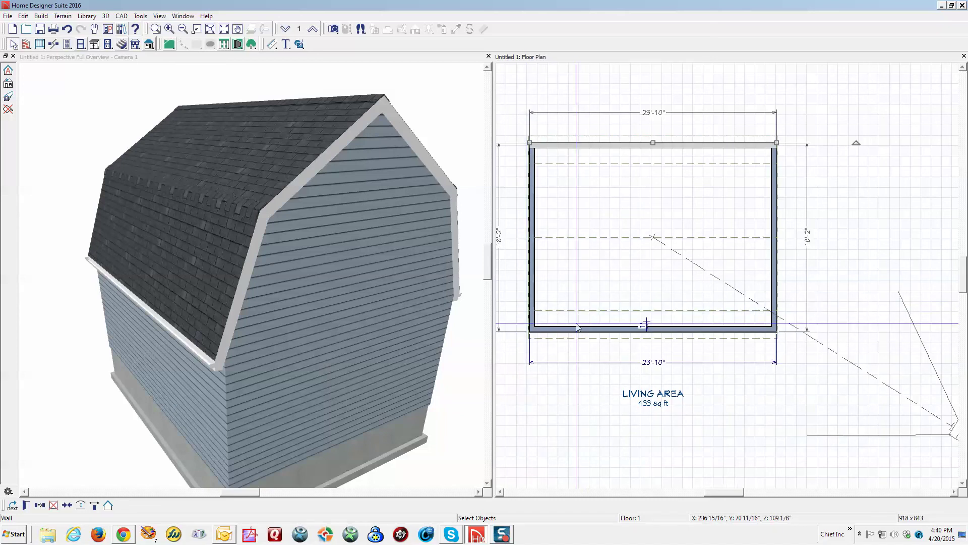
# Check the lower wall's upper pitch and in-from-baseline settings, and leave them without making changes.
pyautogui.click(577, 328)
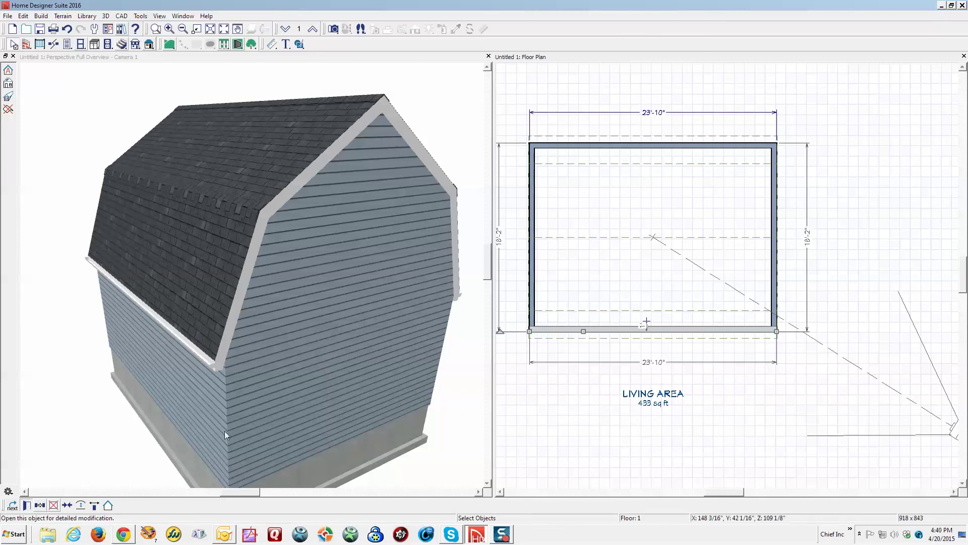
pyautogui.doubleClick(312, 385)
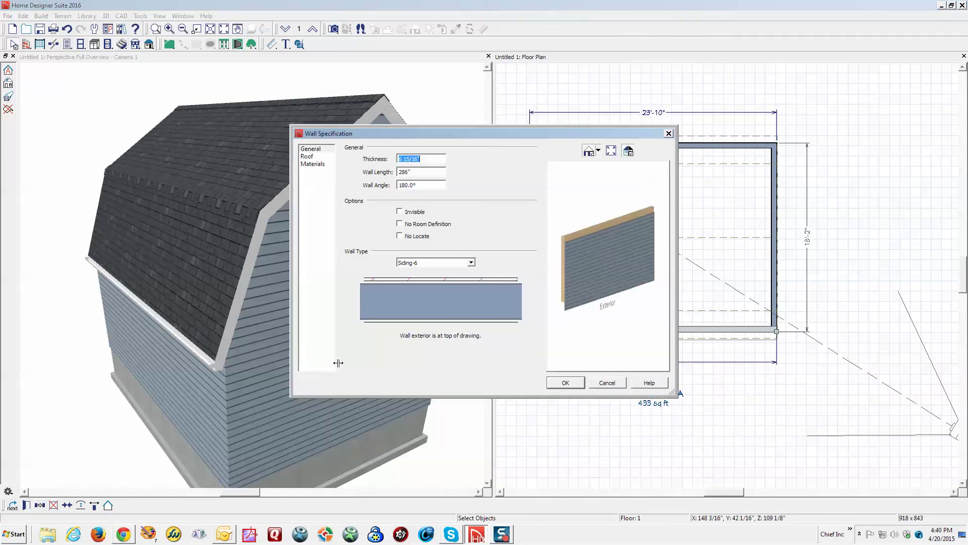
pyautogui.click(312, 157)
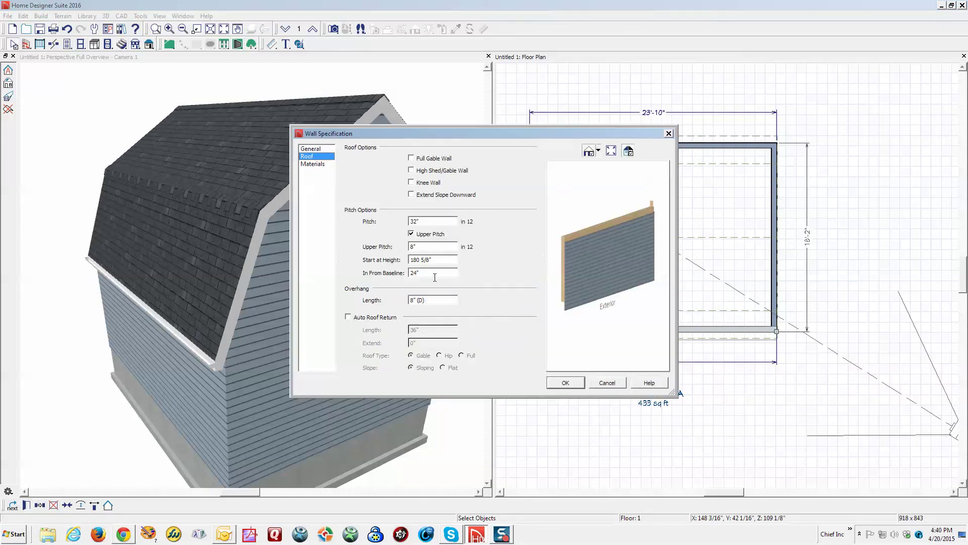
pyautogui.click(607, 383)
# Extend the short dimension at the lower wall to the relocated roof pitch-break line.
pyautogui.scroll(4, 655, 330)
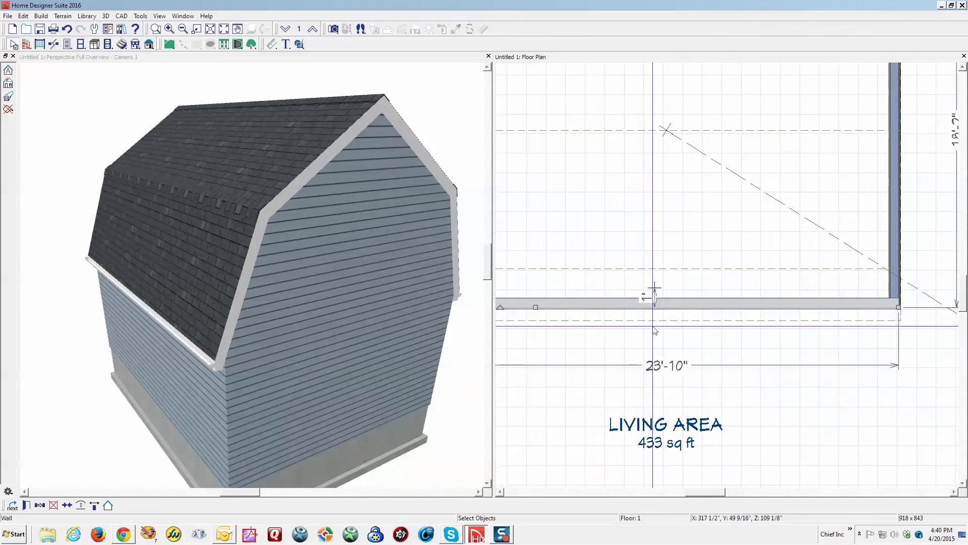
pyautogui.scroll(1, 655, 331)
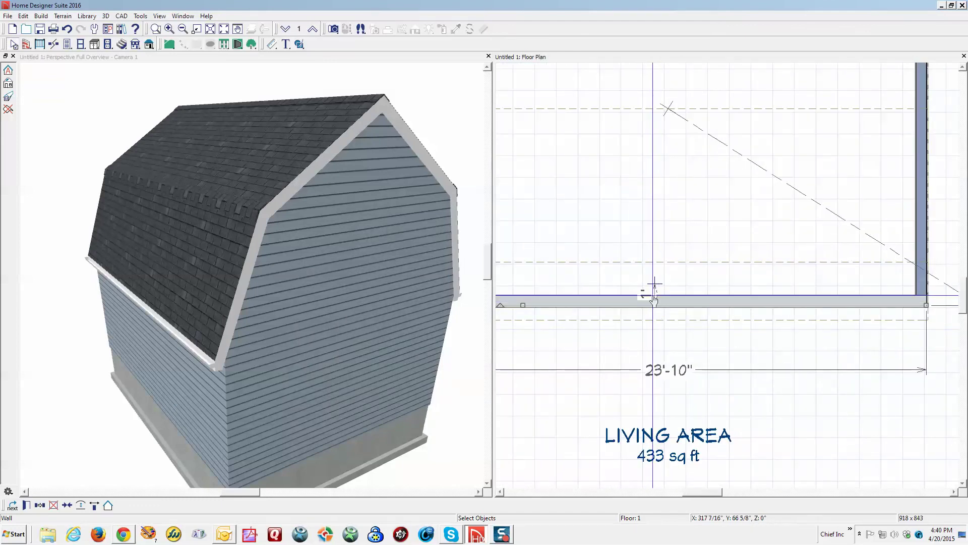
pyautogui.scroll(2, 655, 299)
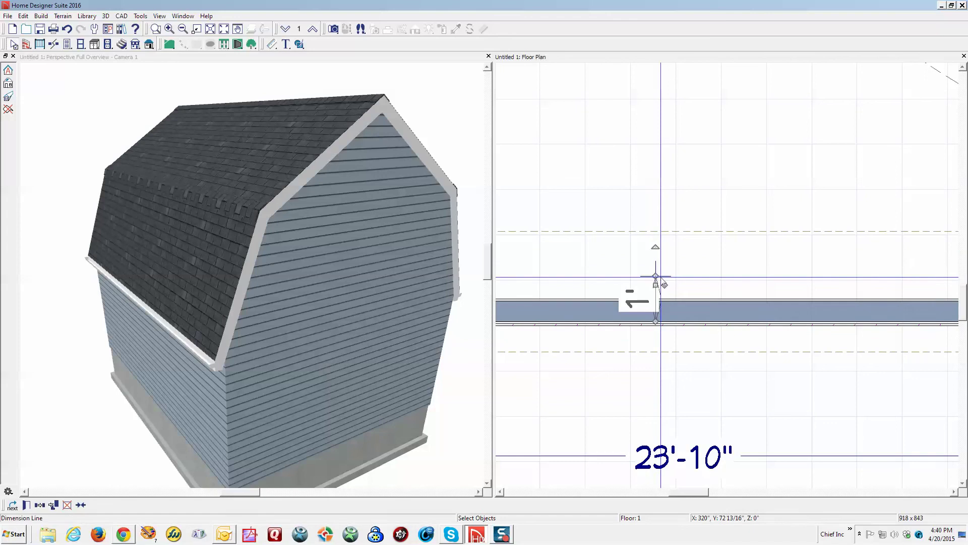
pyautogui.moveTo(655, 276); pyautogui.dragTo(657, 232)
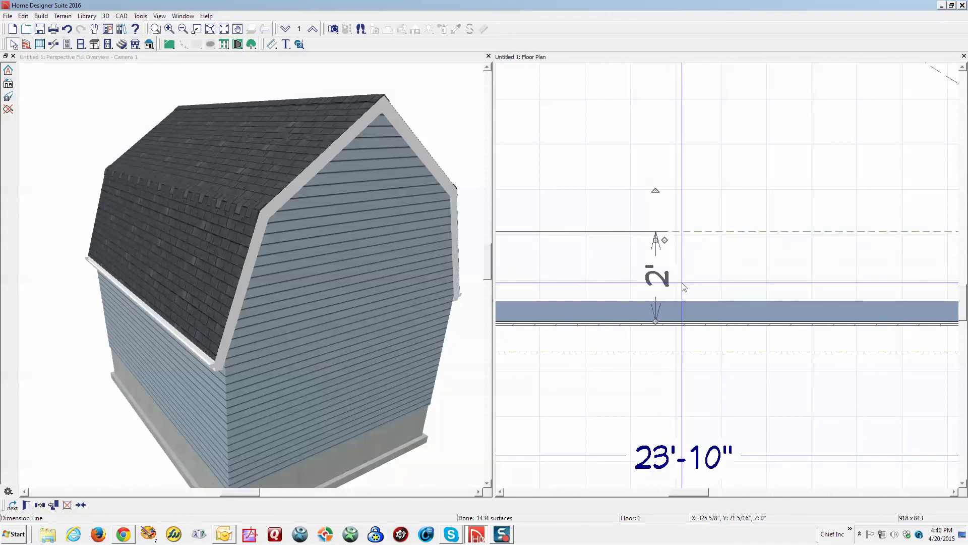
pyautogui.scroll(-3, 685, 282)
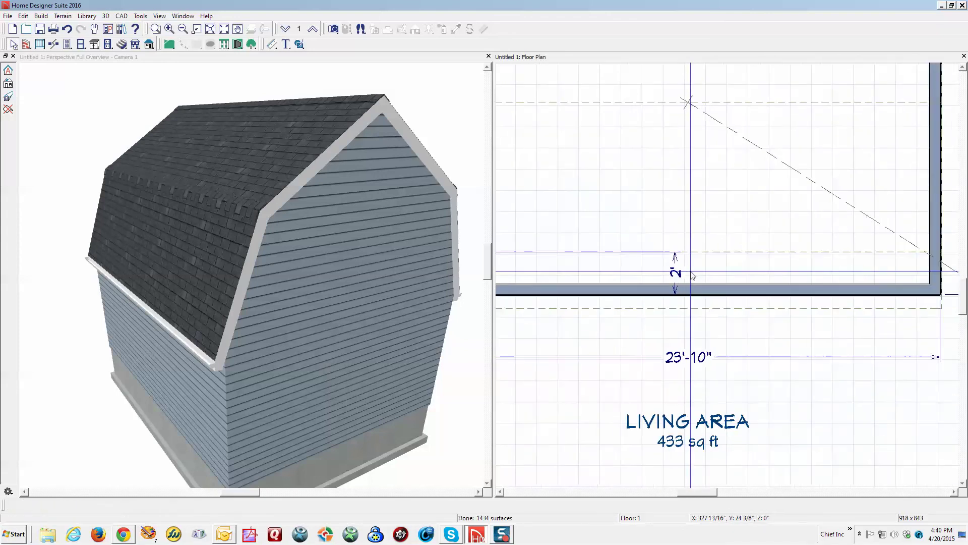
# Examine where the pitch-break dimension meets the outer face of the lower wall's main layer.
pyautogui.scroll(4, 692, 277)
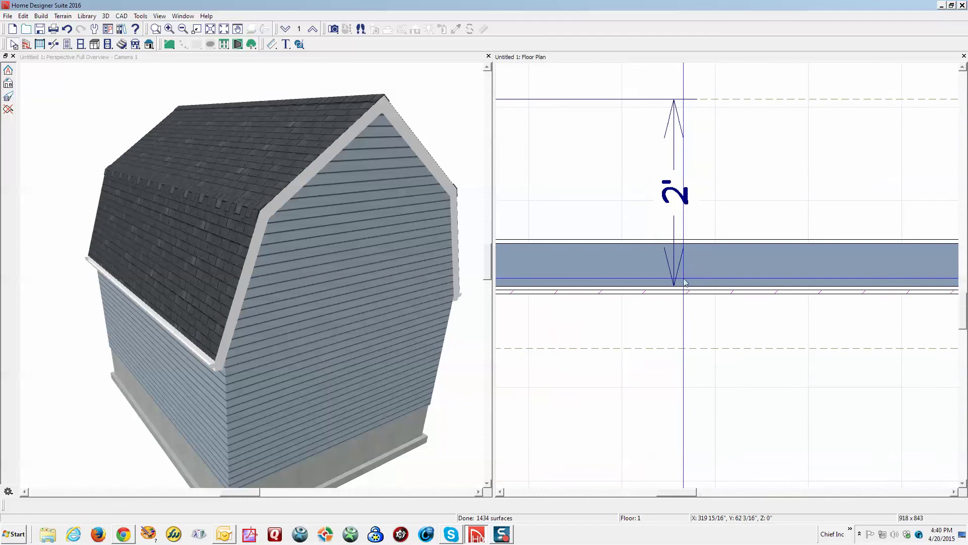
pyautogui.scroll(3, 685, 281)
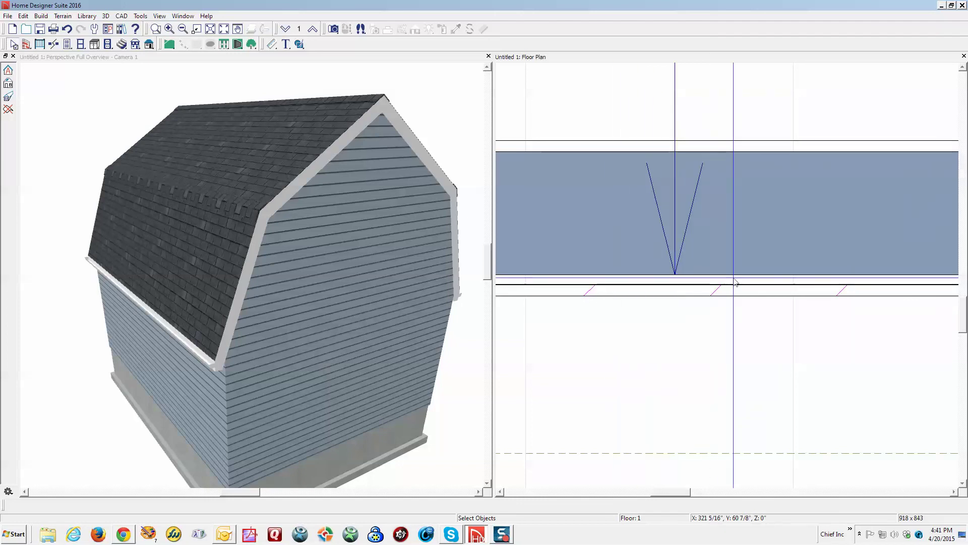
pyautogui.scroll(-5, 735, 282)
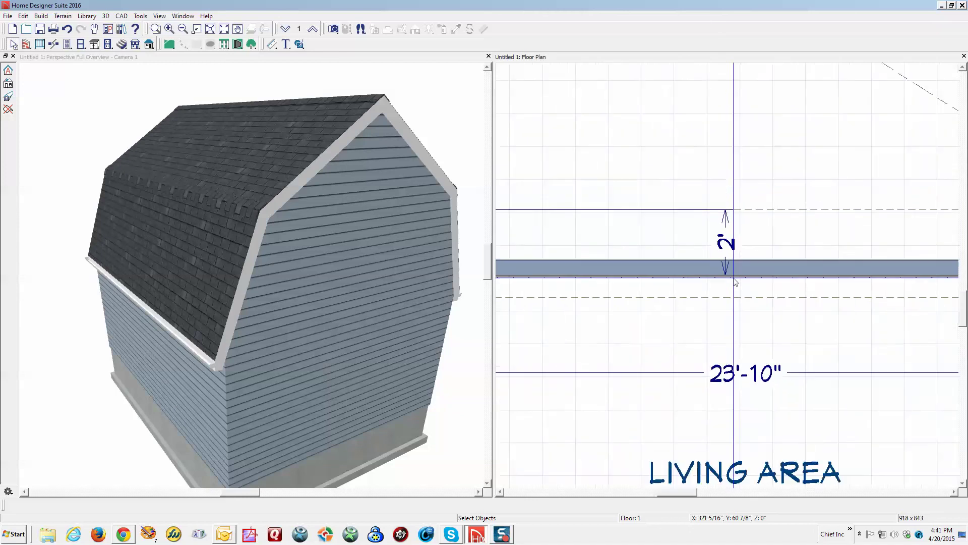
pyautogui.scroll(-4, 735, 283)
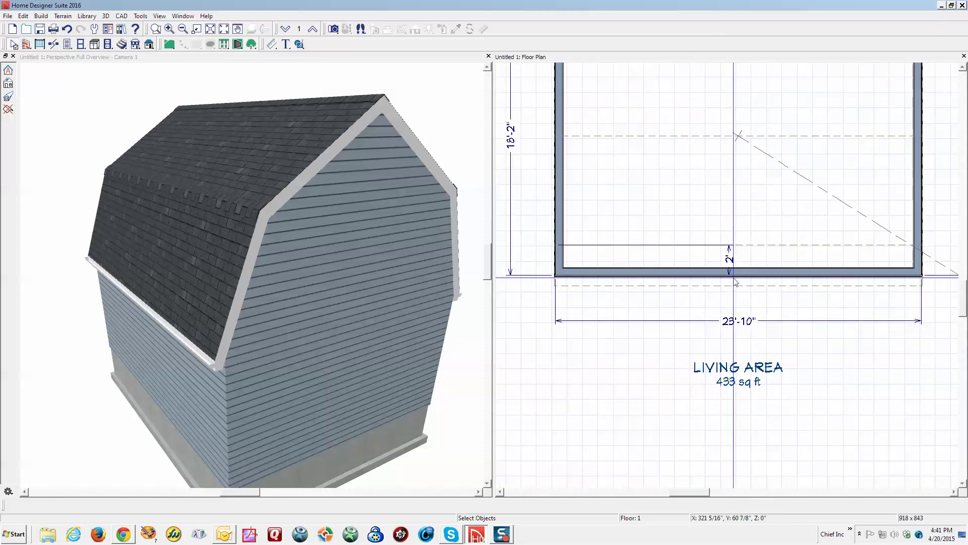
pyautogui.scroll(-1, 651, 368)
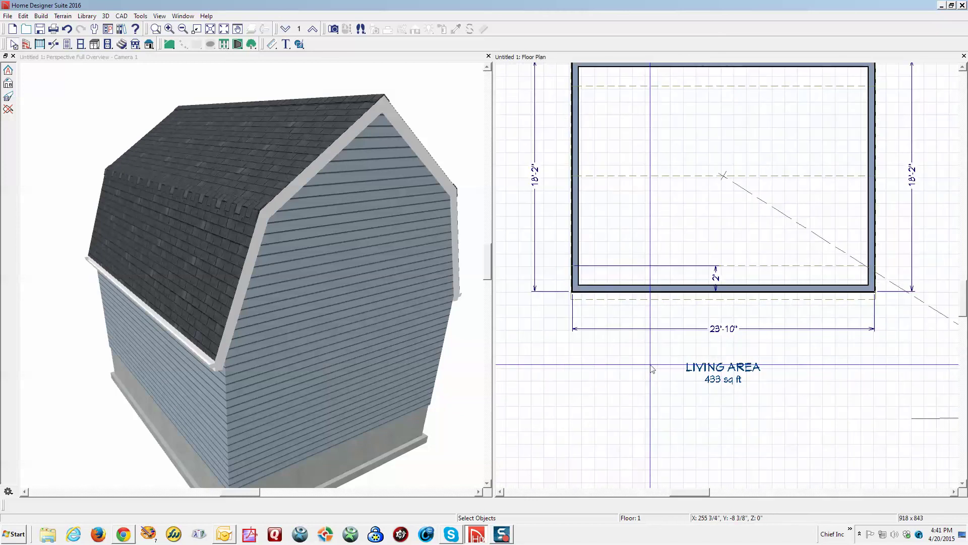